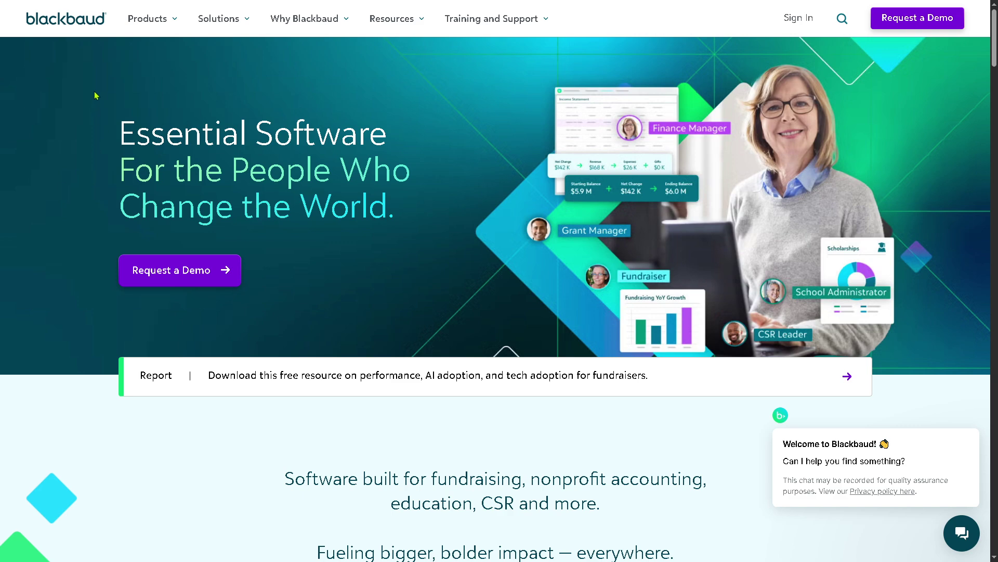
- Open Financial Edge NXT from Products and bring up the Request a Customized Demo form
left_click(173, 23)
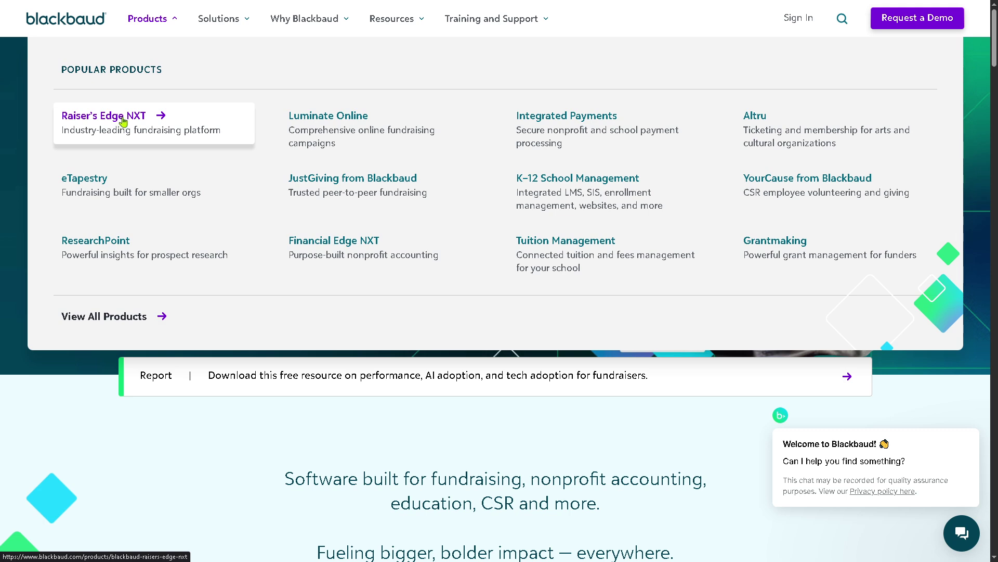
left_click(123, 122)
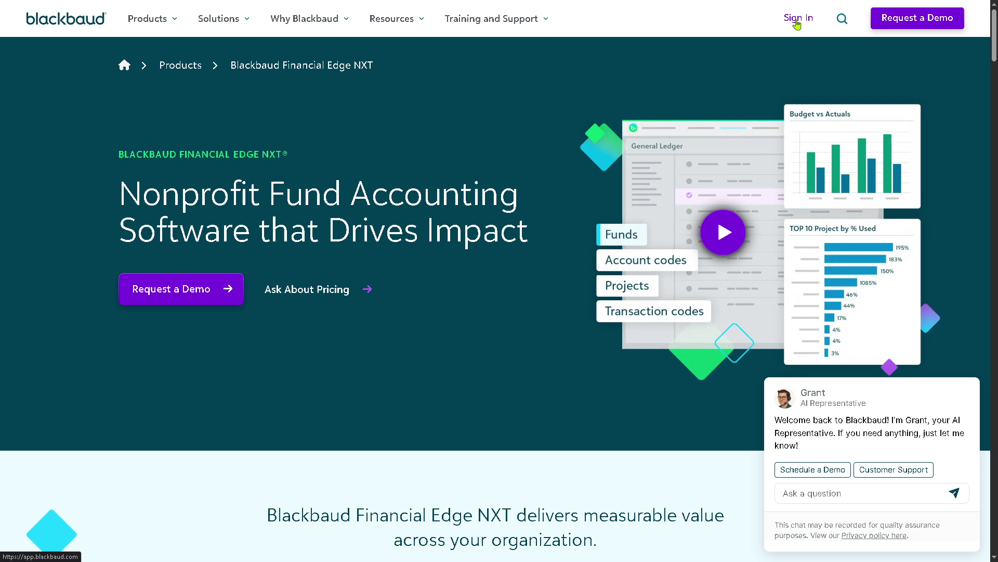
left_click(932, 24)
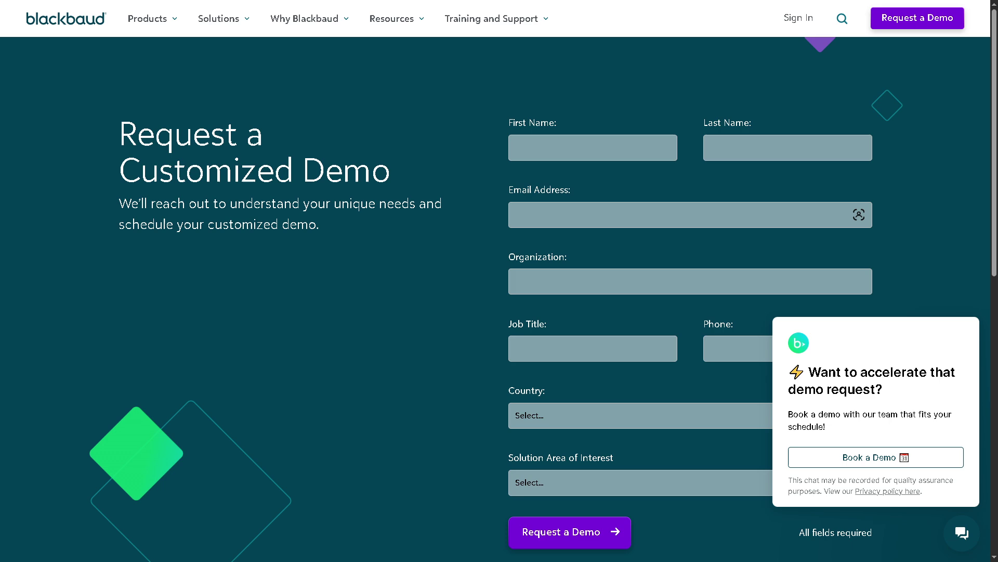
- Return to Financial Edge NXT and preview the Products, Solutions, Why Blackbaud, Resources and Training menus
key("alt+Left")
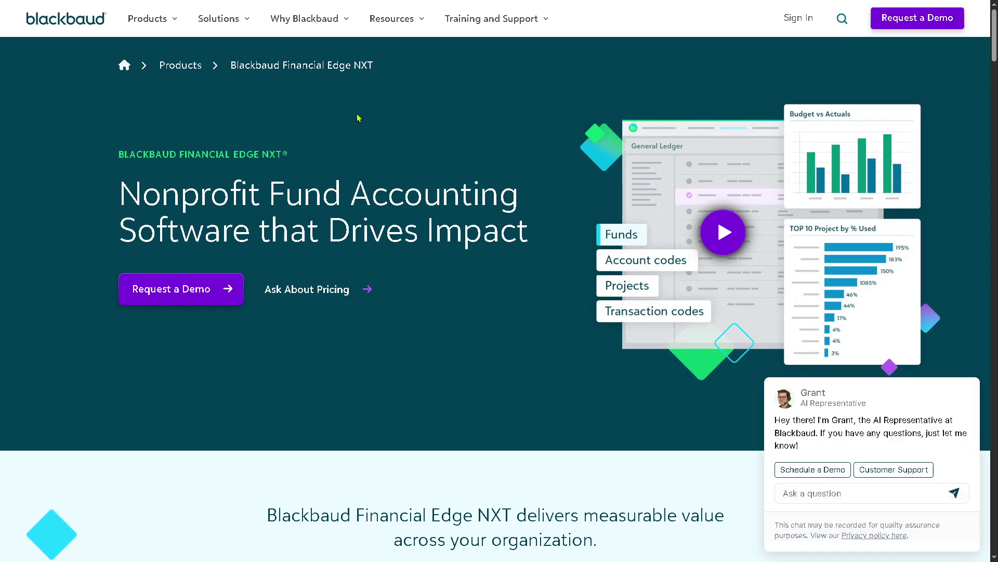
left_click(176, 23)
left_click(247, 23)
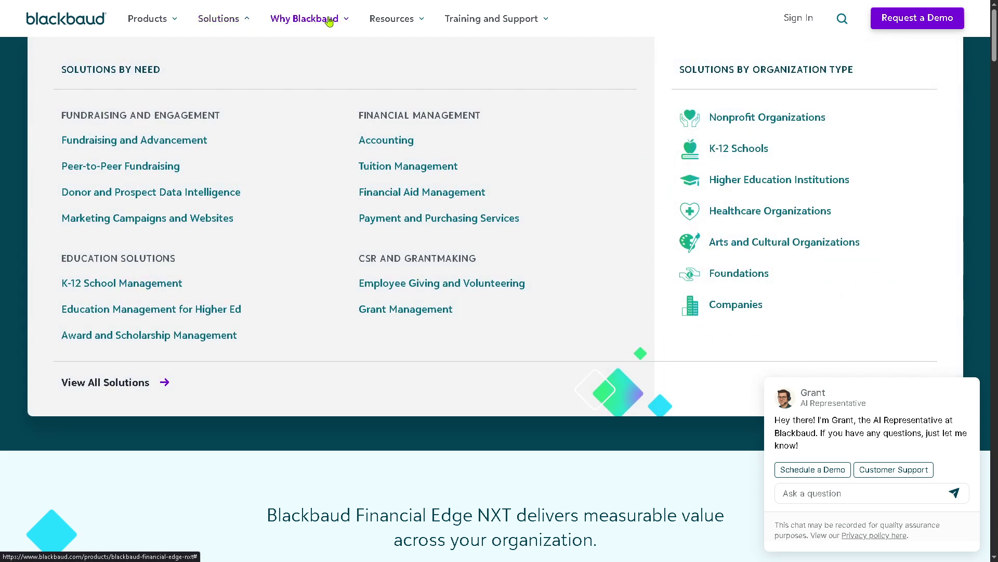
left_click(329, 23)
left_click(394, 21)
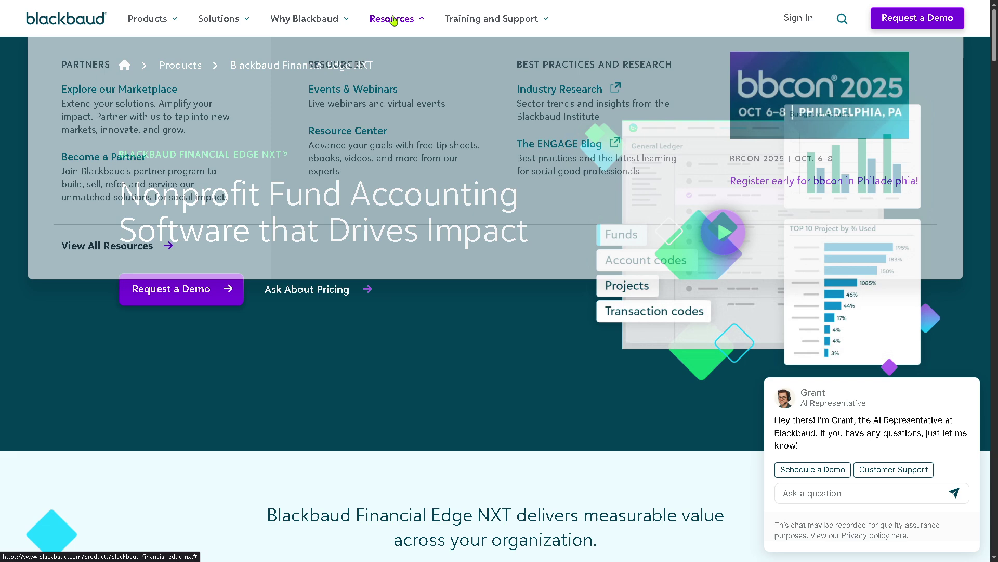
left_click(489, 21)
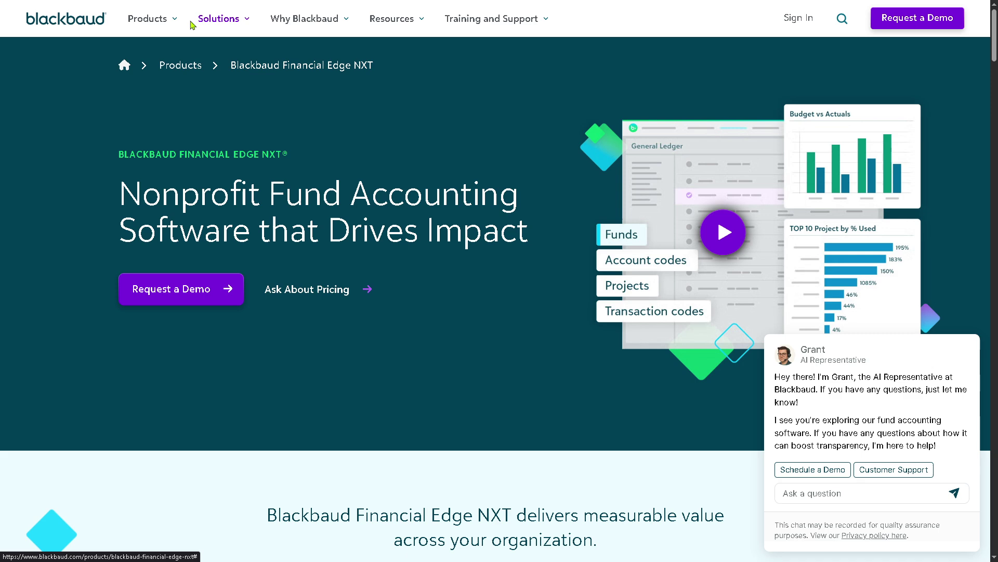
left_click(175, 26)
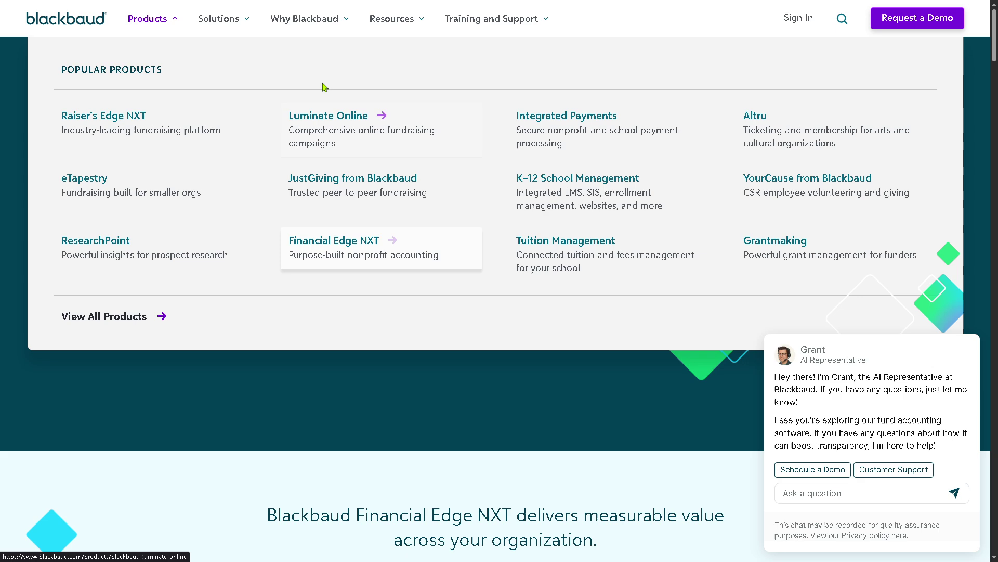
- Open The Blackbaud Difference page and play the 'Why Blackbaud?' video
left_click(304, 19)
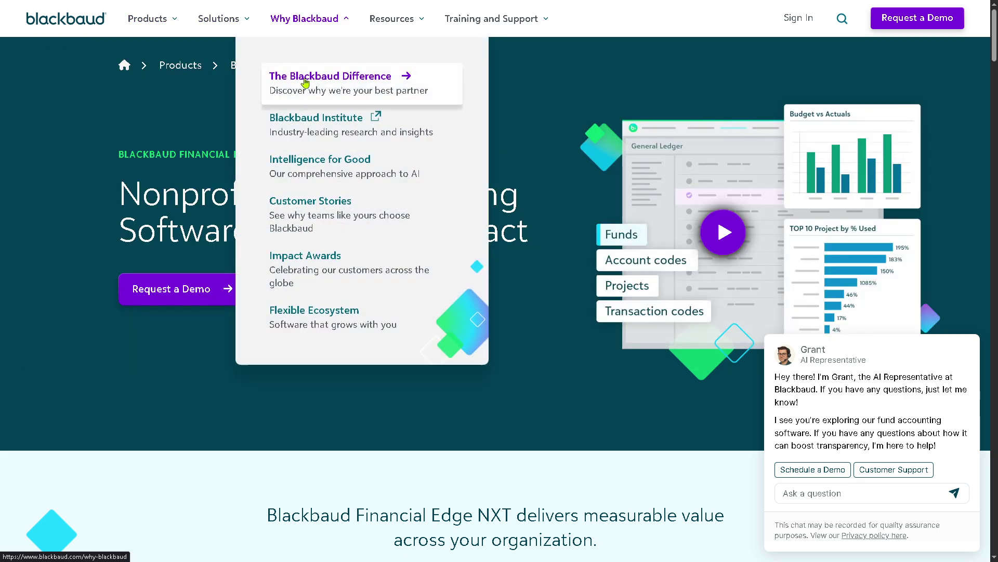
left_click(304, 83)
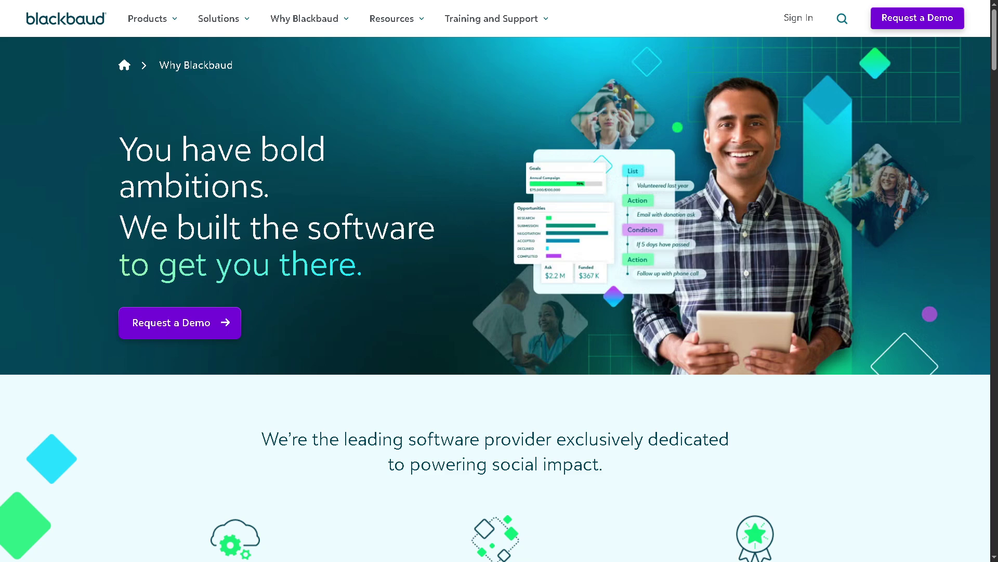
left_click(323, 323)
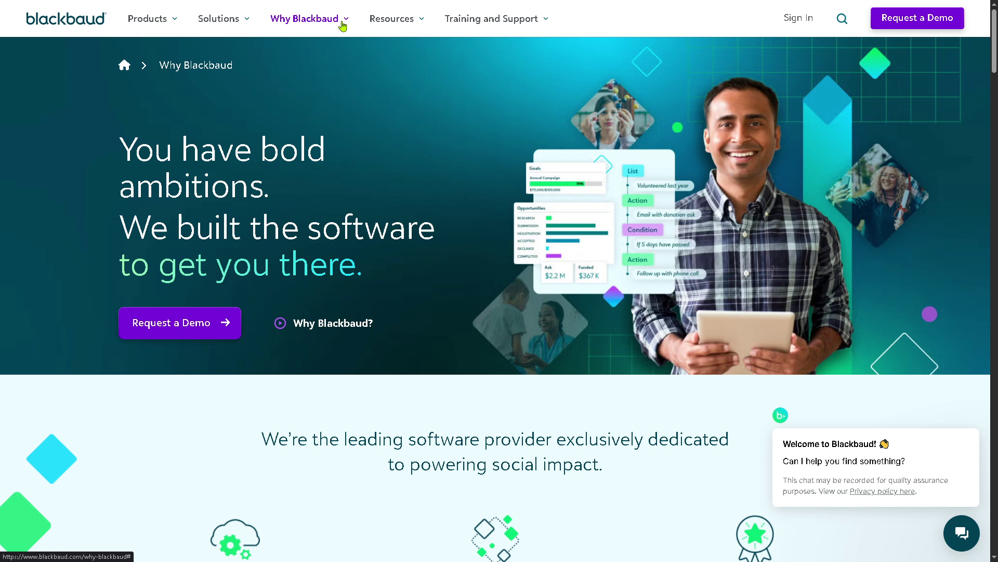
- Open the Blackbaud Institute site and explore its latest research in the Resource Library
left_click(343, 26)
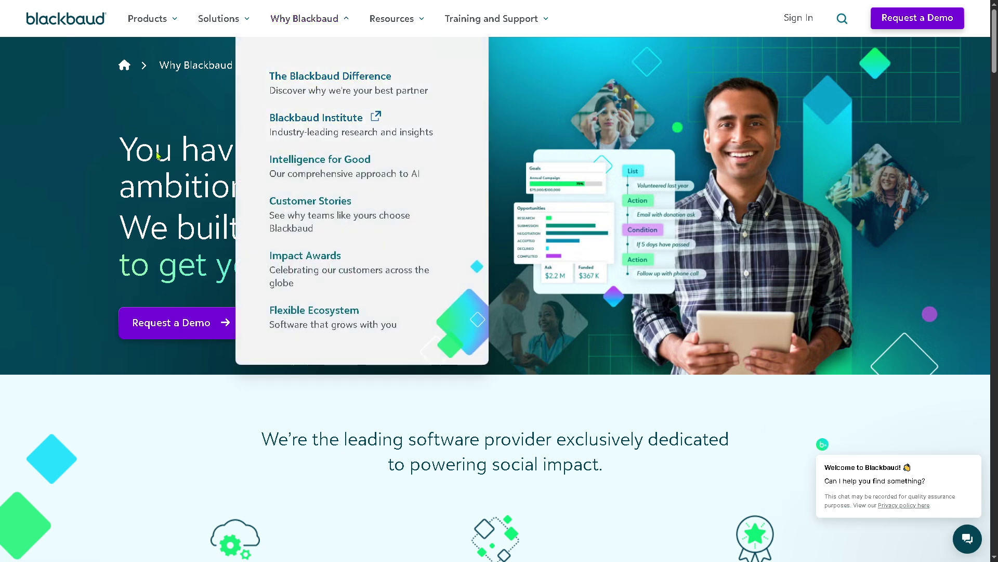
left_click(333, 117)
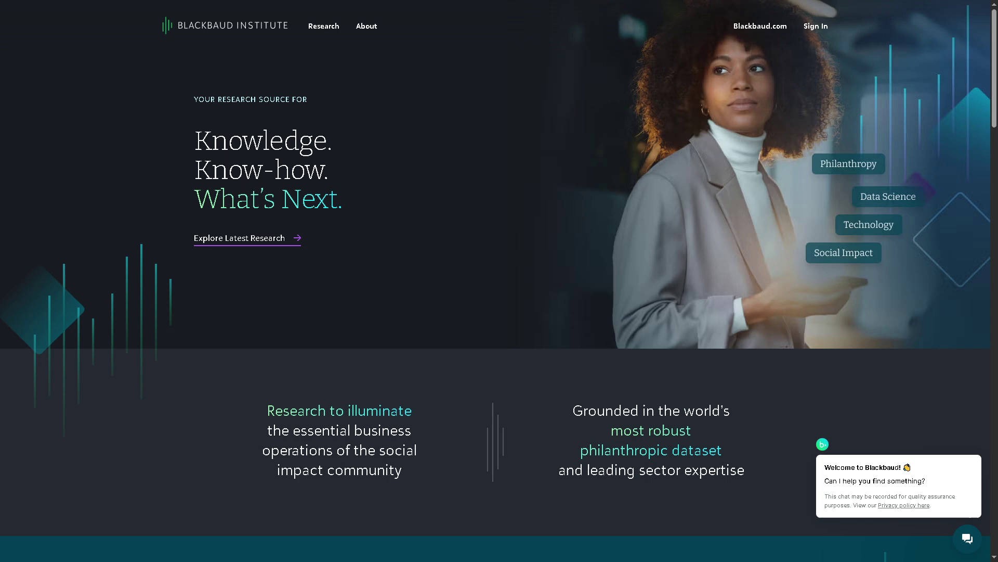
left_click(262, 244)
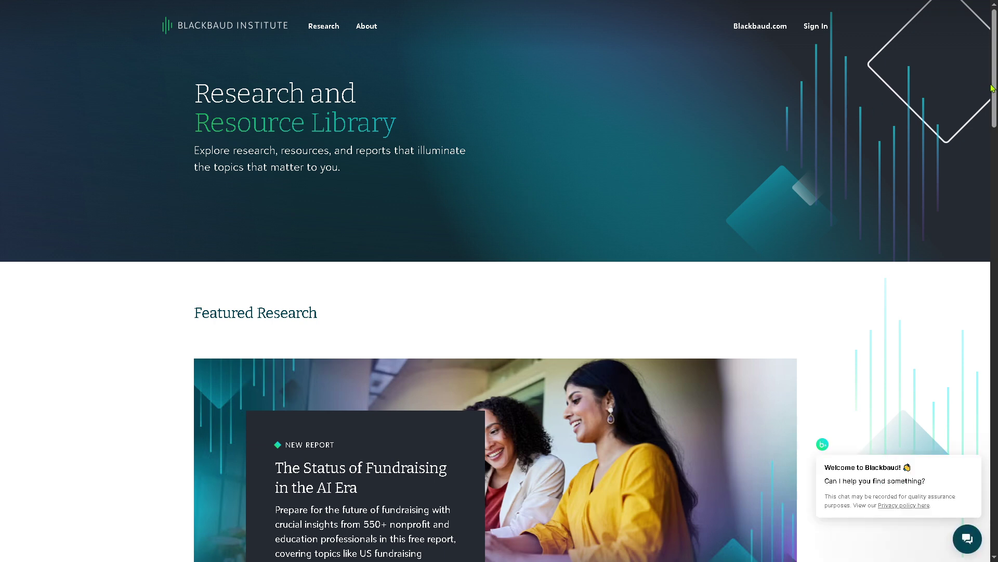
mouse_move(992, 88)
left_mouse_down()
mouse_move(996, 230)
mouse_move(966, 72)
left_mouse_up()
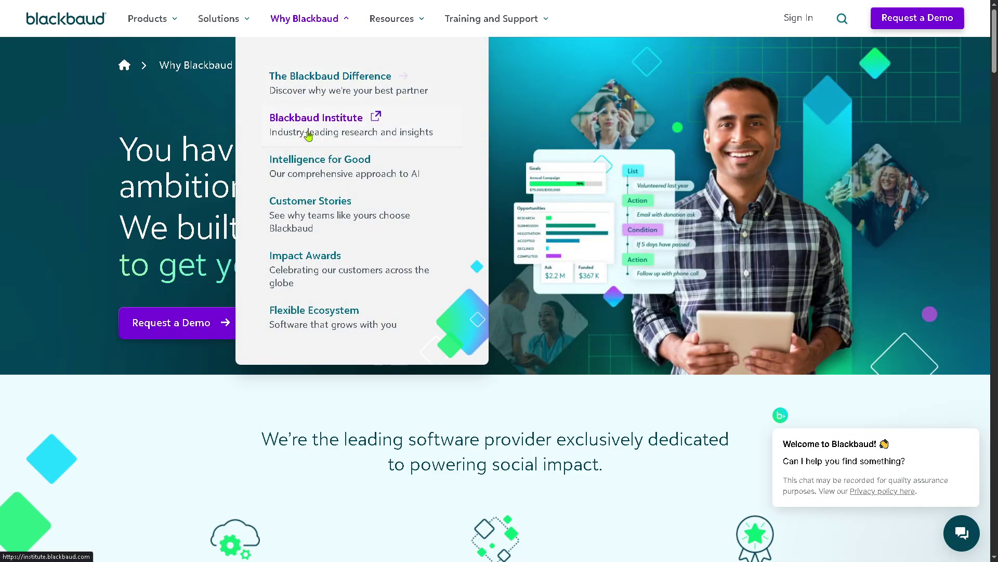
- Open the Intelligence for Good page from the Why Blackbaud menu
left_click(297, 159)
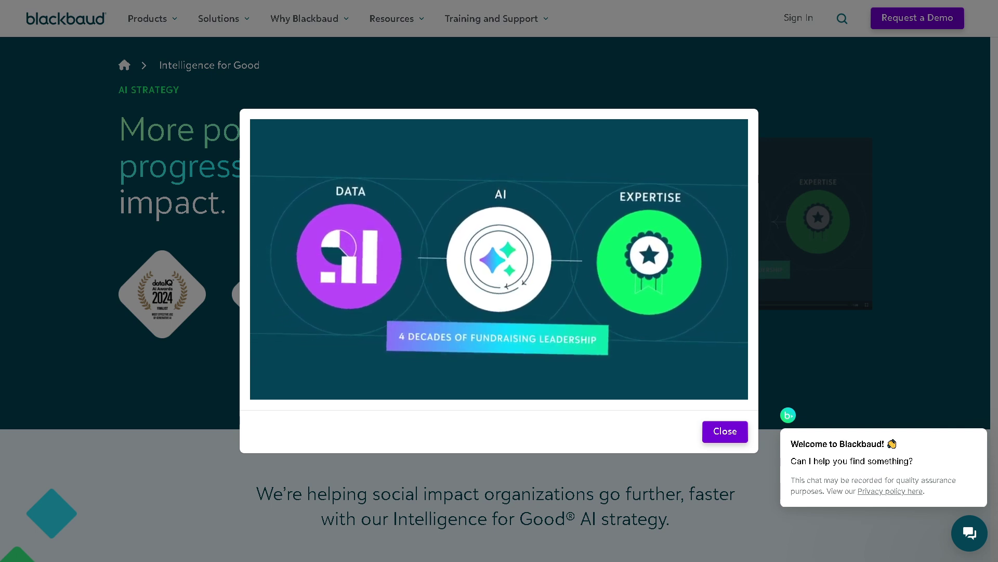
- Close the Intelligence for Good video and go to Customer Stories from Why Blackbaud
key("Escape")
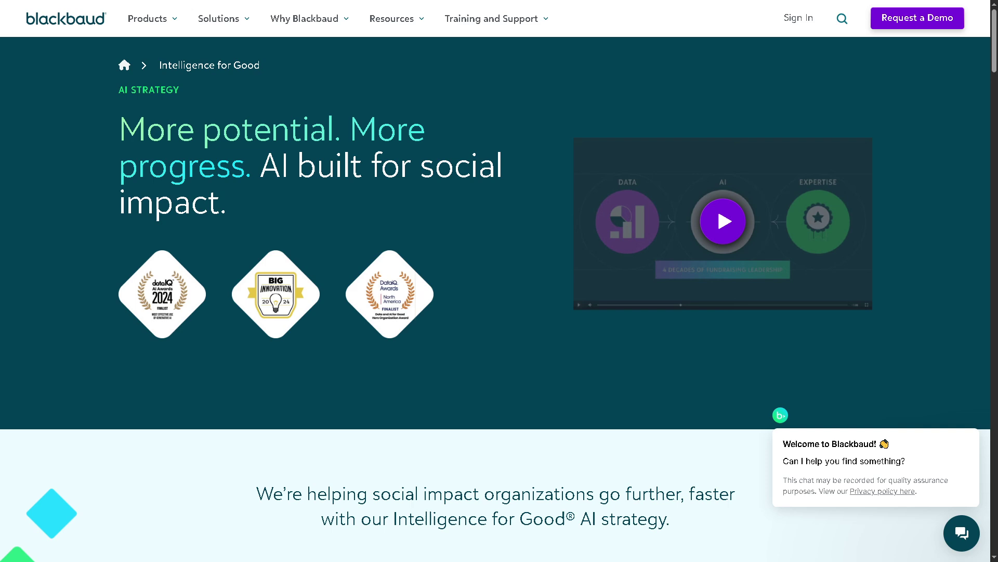
left_click(342, 22)
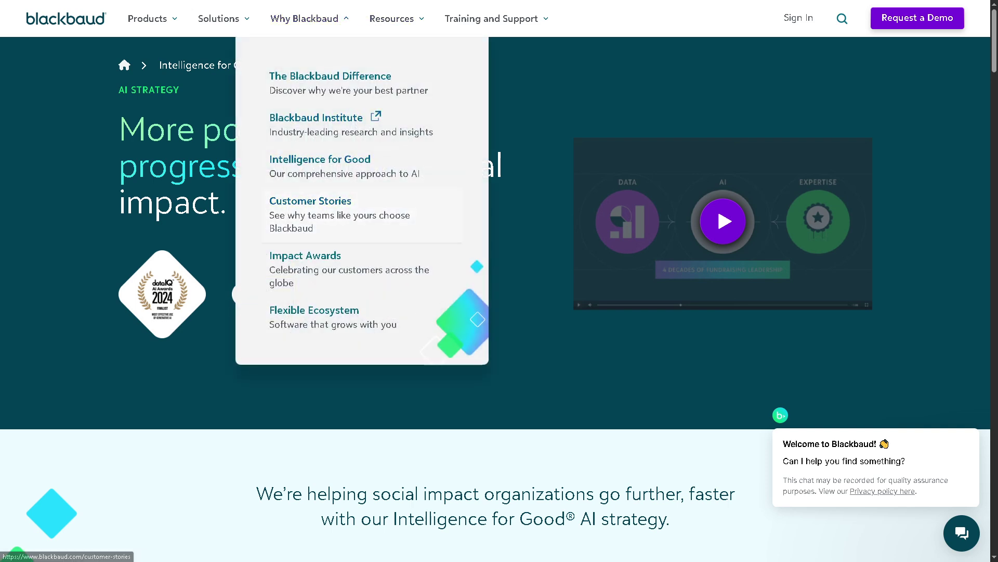
left_click(328, 211)
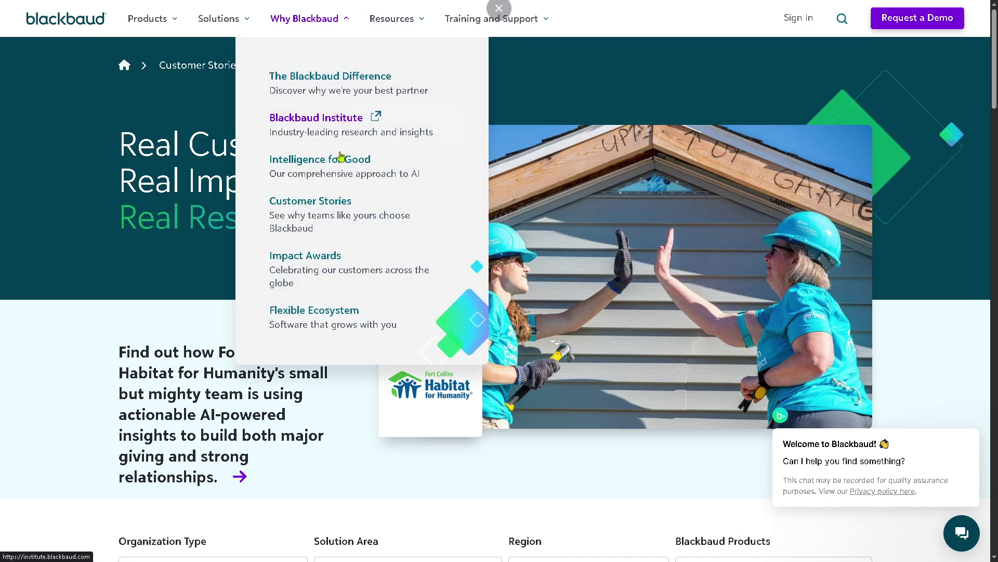
- Visit the Impact Awards page, then go to Flexible Ecosystem from the Why Blackbaud menu
left_click(305, 261)
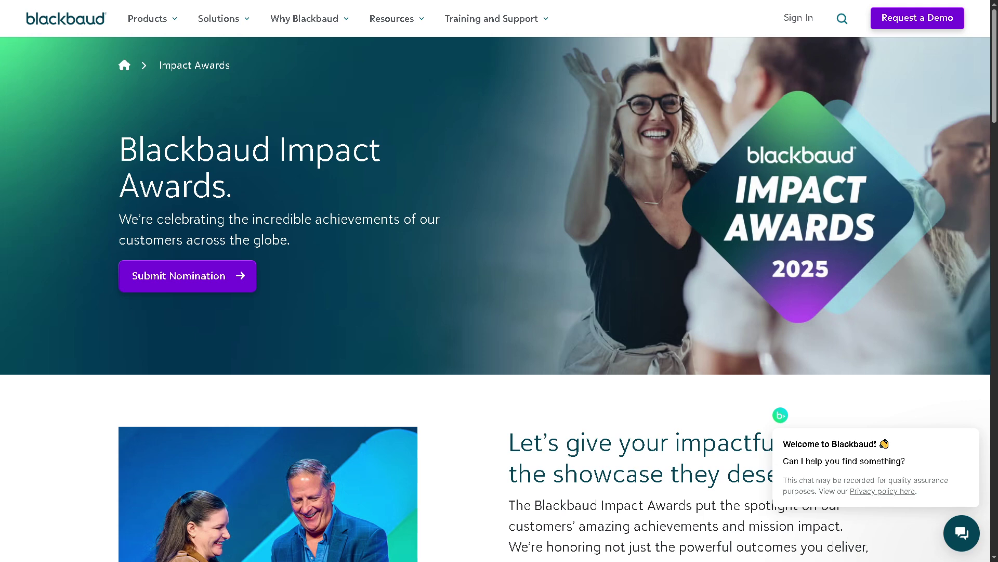
left_click(304, 25)
left_click(323, 312)
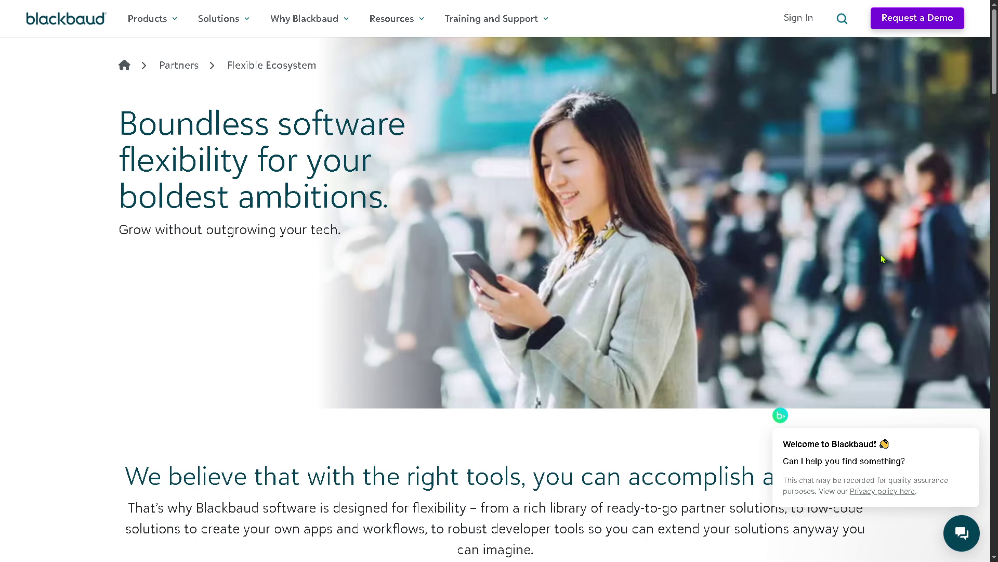
left_click_drag(994, 41, 995, 122)
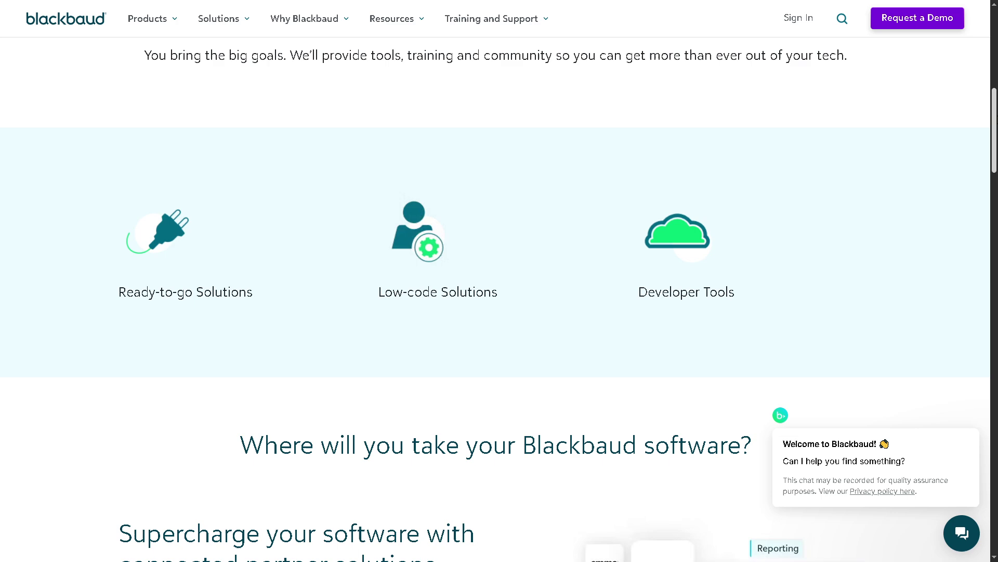
scroll(499, 313, "down", 2)
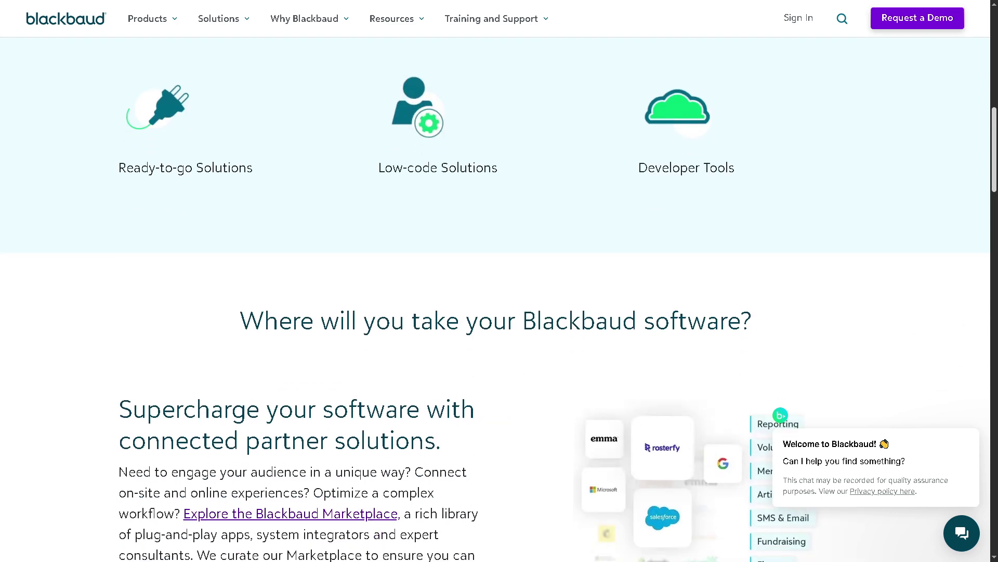
scroll(499, 312, "down", 1)
scroll(499, 312, "down", 2)
scroll(499, 313, "down", 1)
scroll(499, 312, "down", 2)
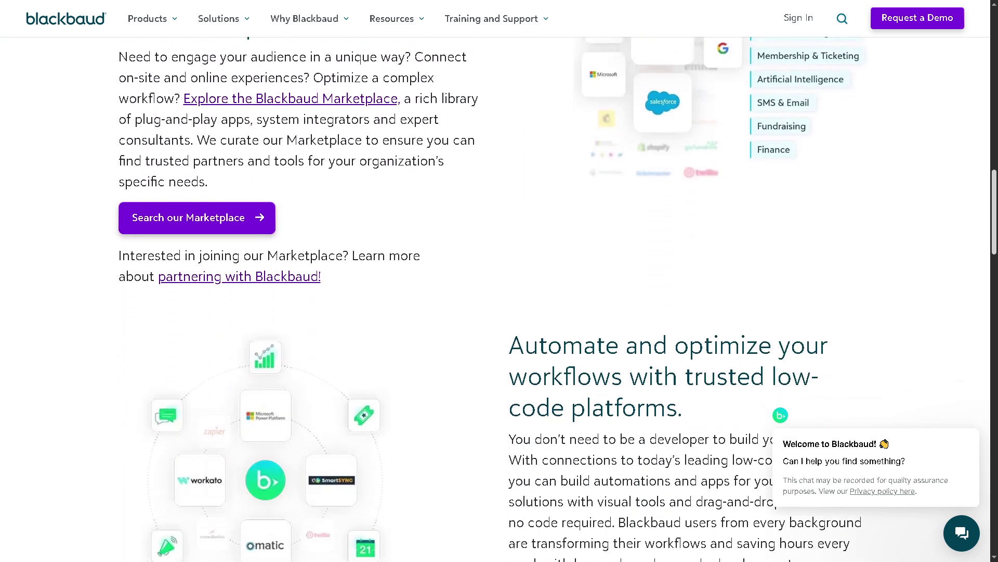
scroll(500, 312, "down", 2)
scroll(499, 312, "up", 1)
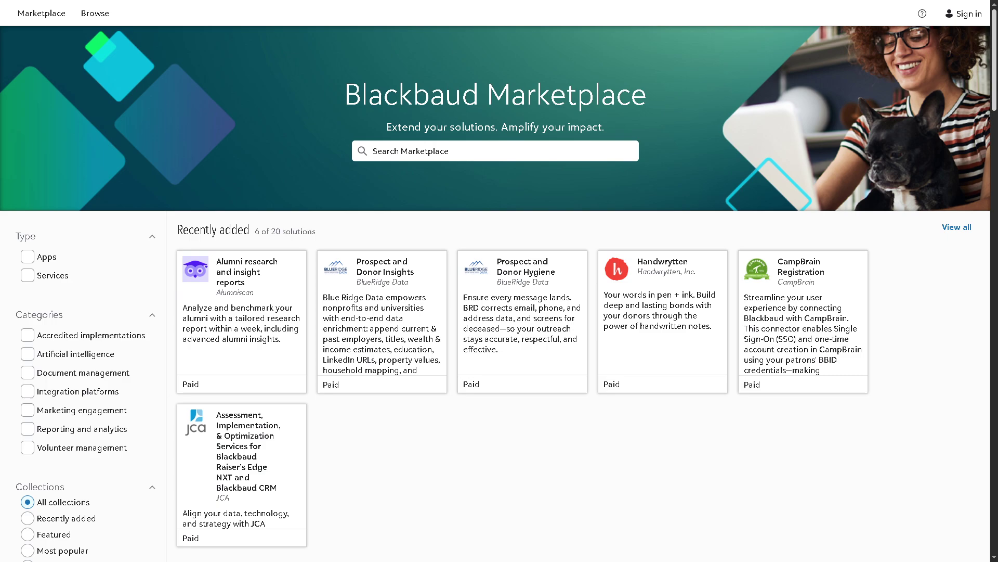
left_click_drag(995, 86, 994, 302)
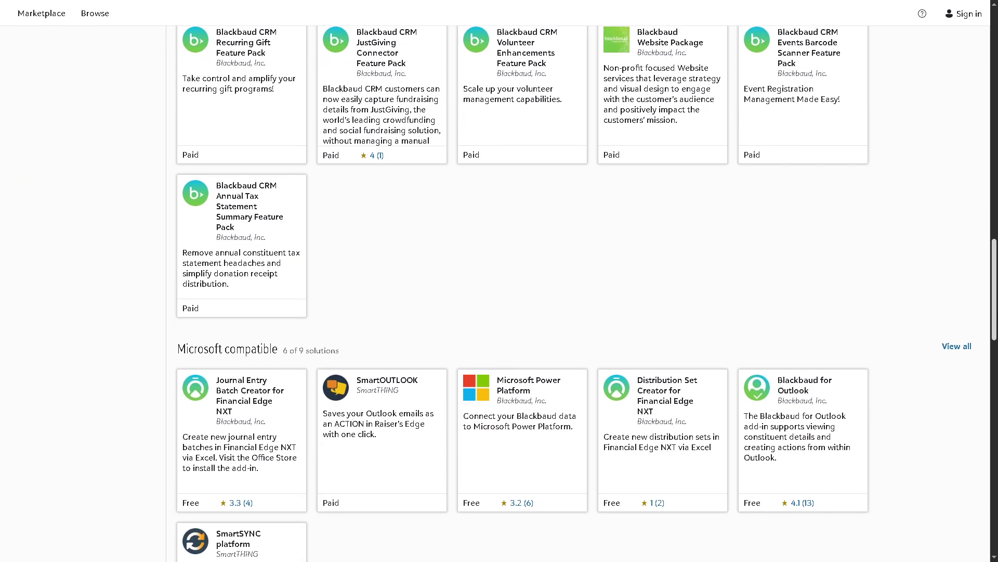
left_click_drag(995, 302, 996, 73)
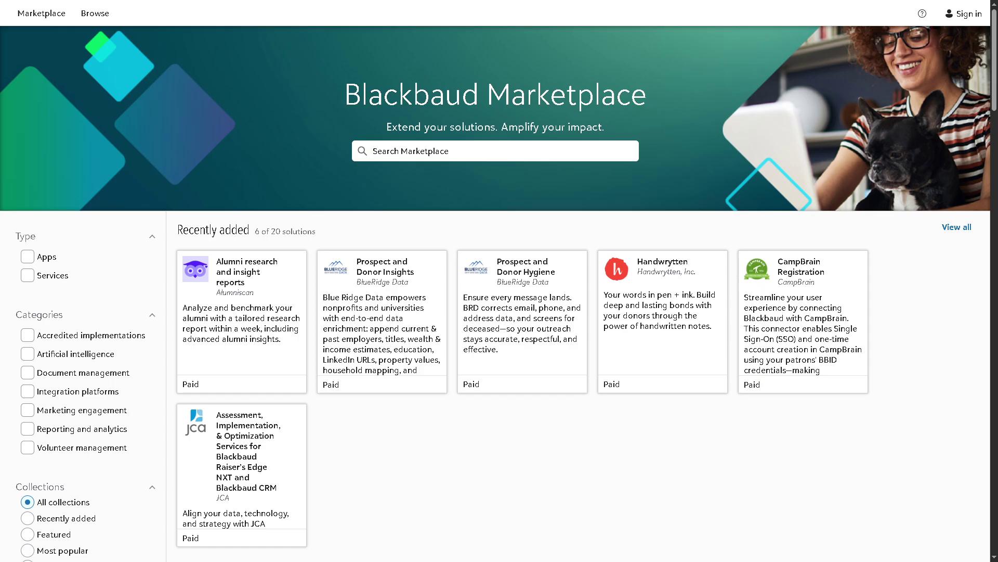
- Go back from the Marketplace listings to the Flexible Ecosystem overview page
key("alt+Left")
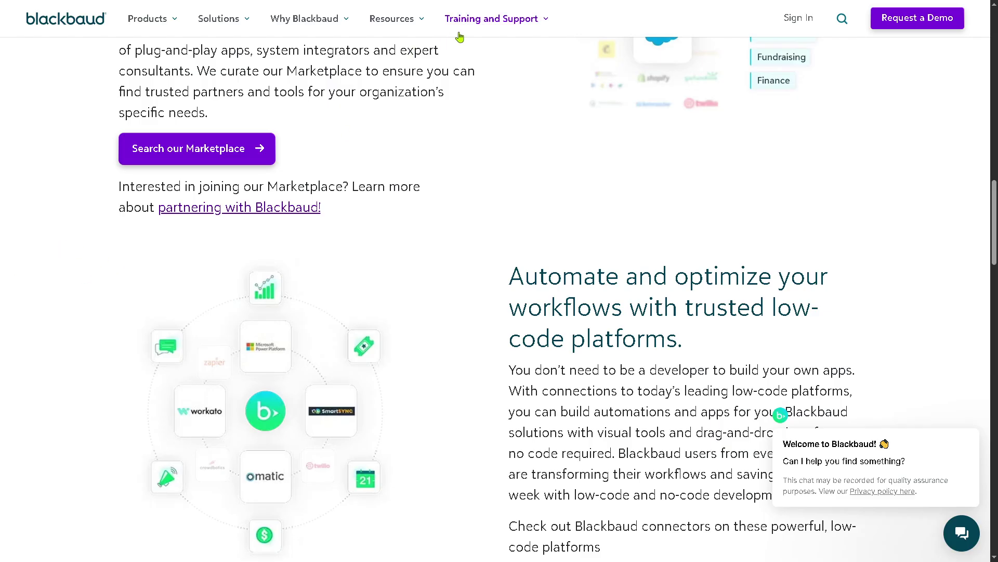
- Show Training and Support links, visit the sign-in page, then show the links again
left_click(475, 27)
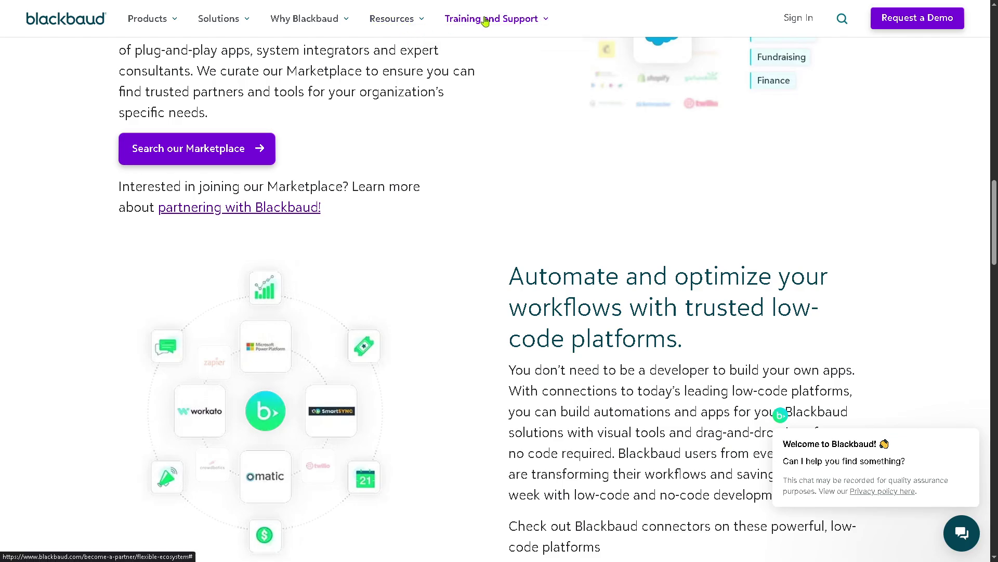
left_click(486, 18)
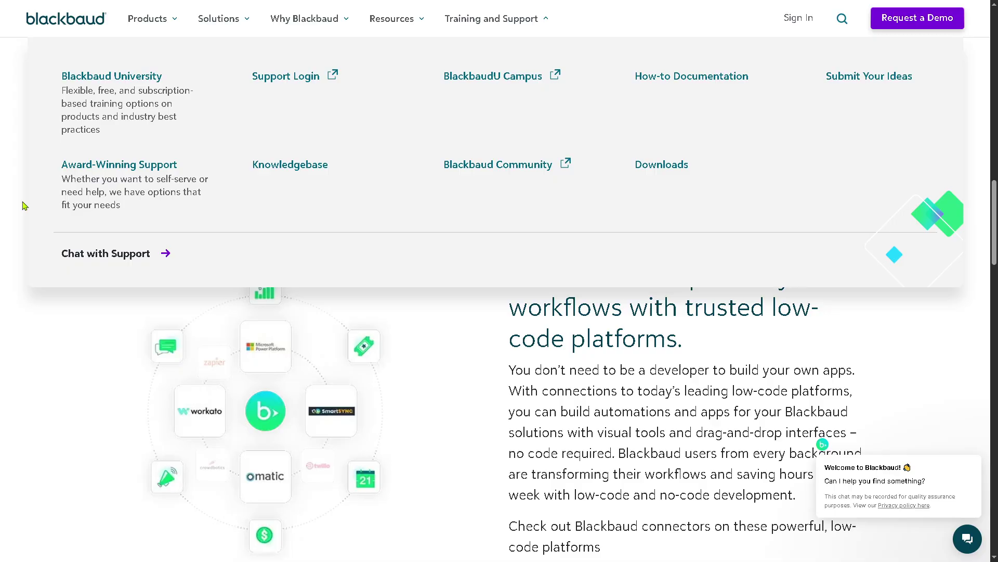
- Open the Blackbaud Community site from the Training and Support menu
left_click(441, 162)
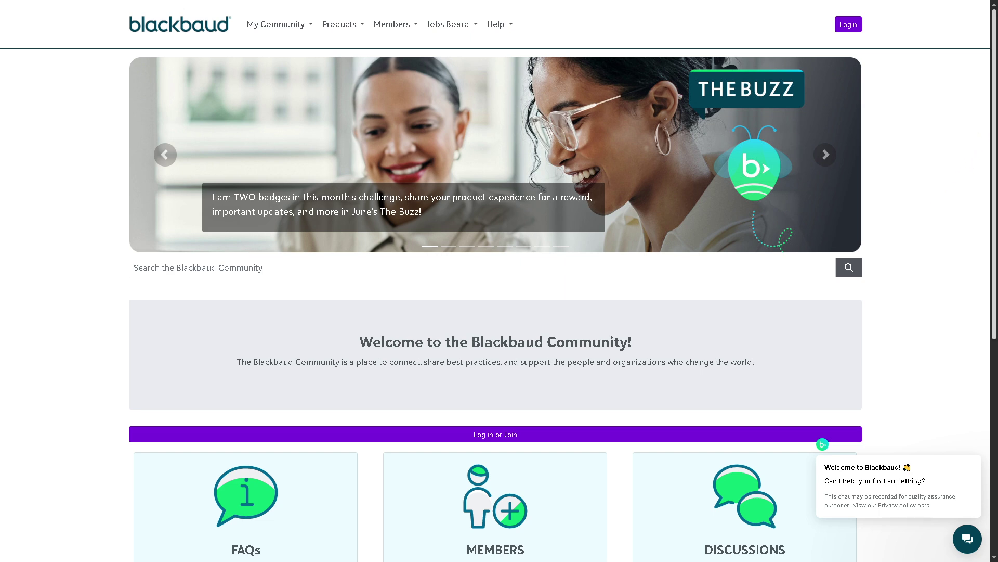
left_click_drag(997, 129, 996, 319)
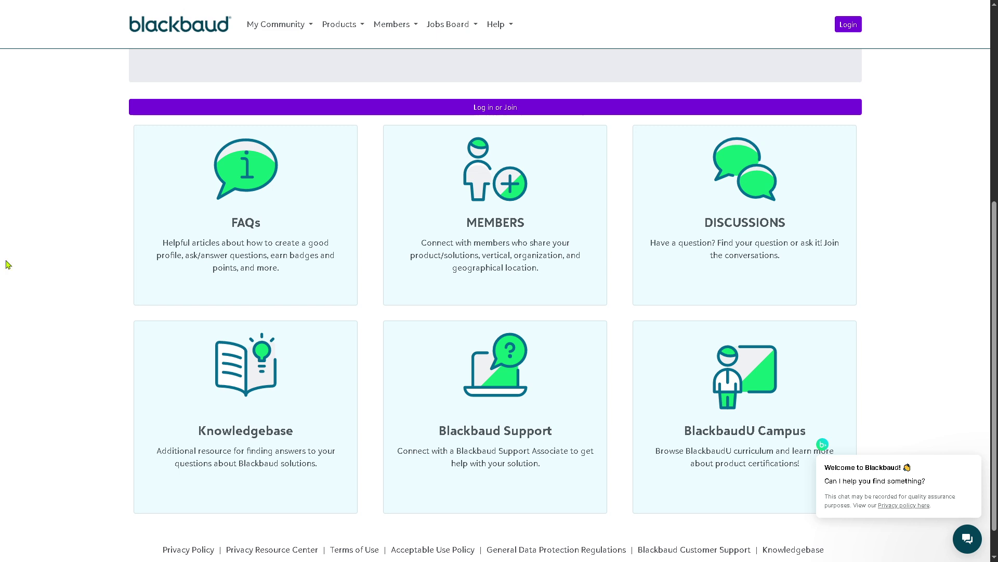
left_click_drag(995, 229, 996, 247)
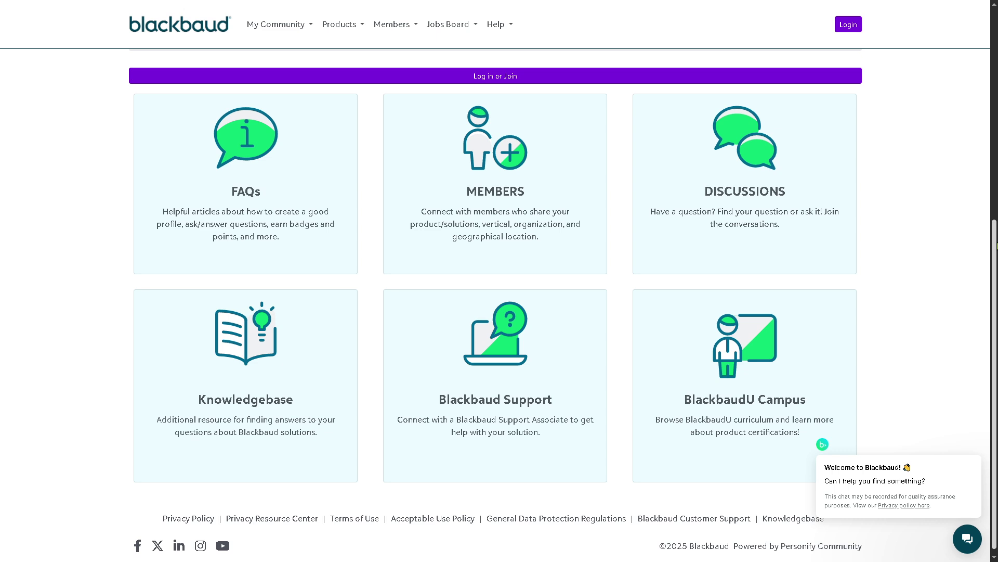
scroll(500, 280, "down", 1)
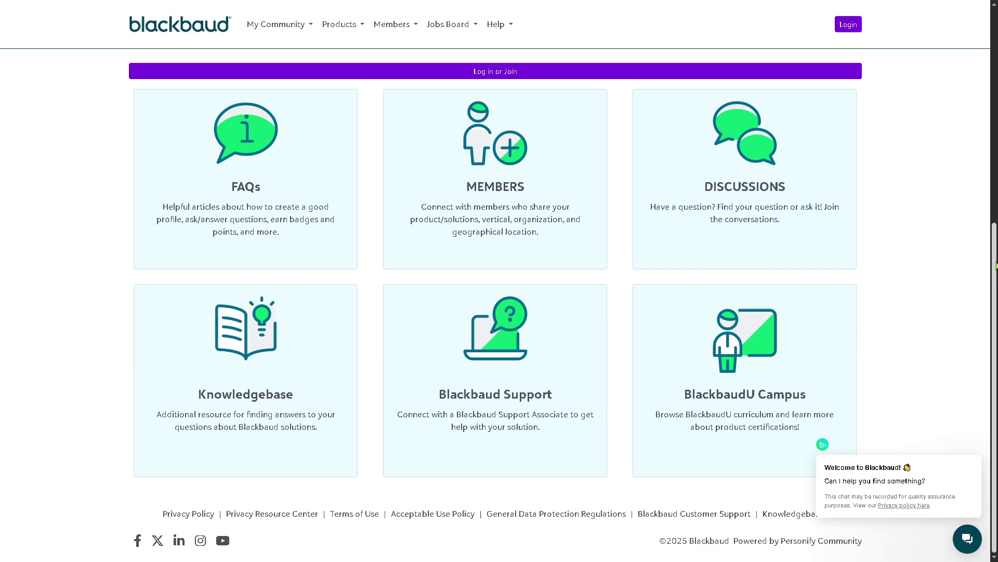
scroll(975, 234, "up", 1)
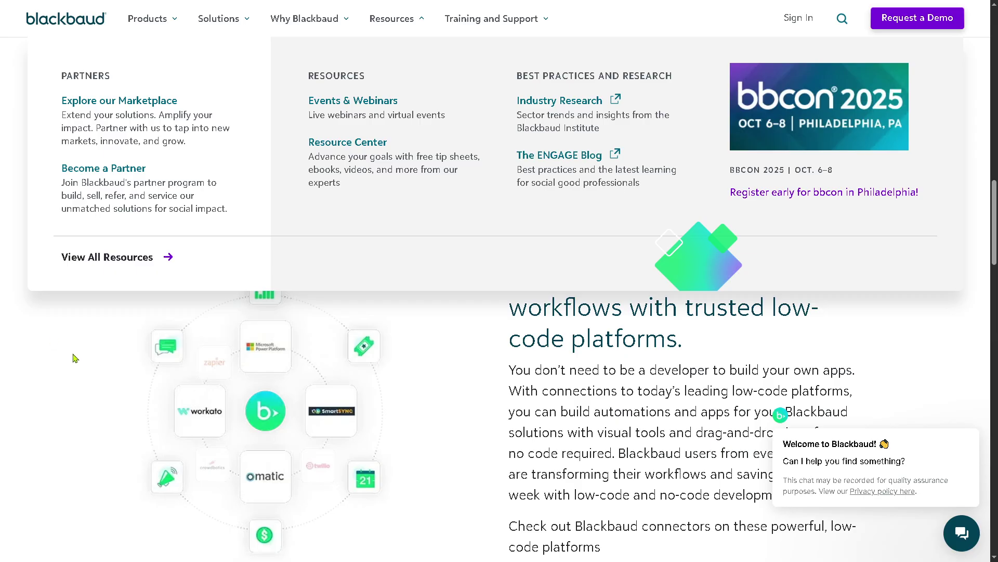
- Go to Events & Webinars and browse the Webinars, Product Update Briefings, bbcon and bbdevdays cards
left_click(338, 105)
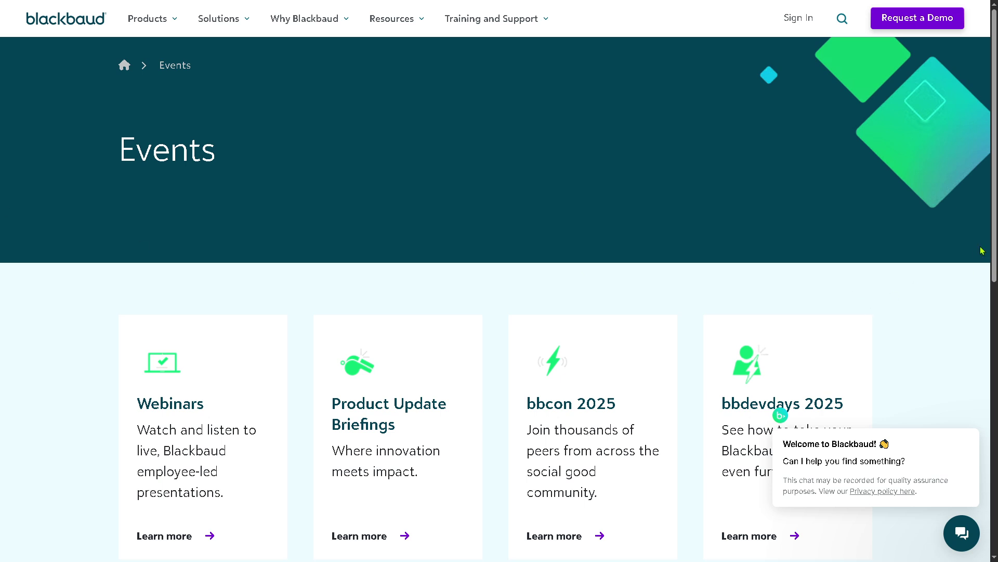
scroll(499, 281, "down", 1)
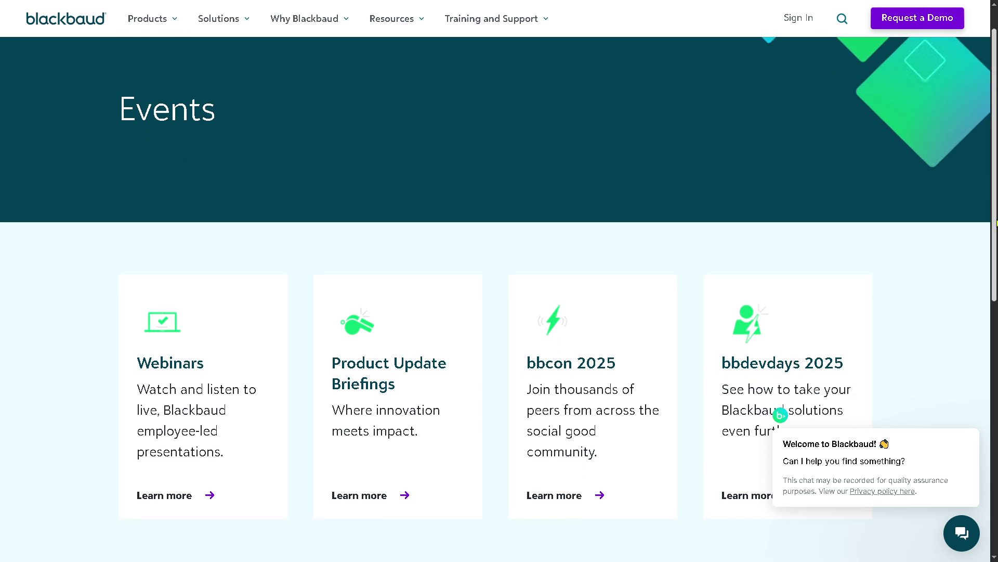
scroll(500, 281, "down", 1)
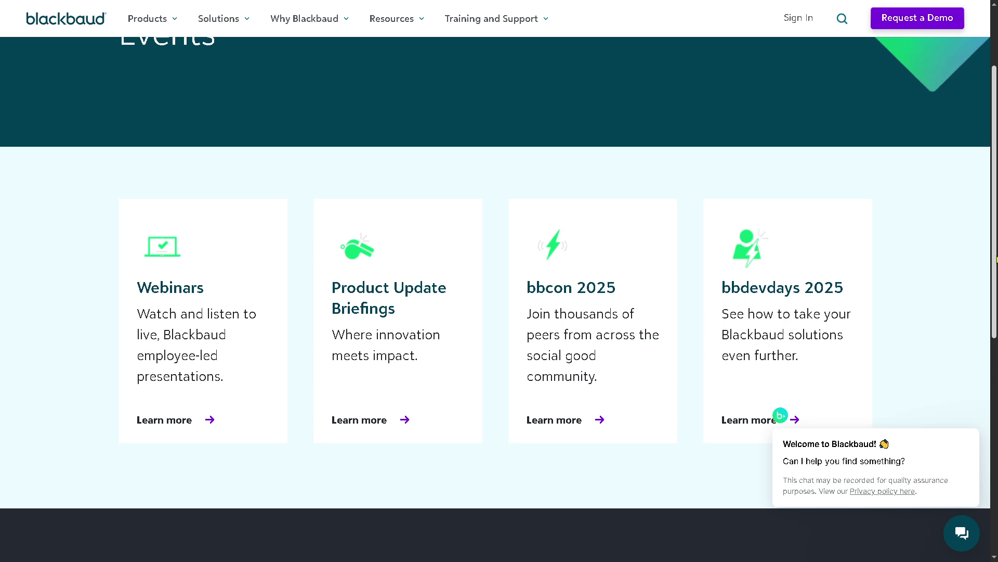
scroll(500, 281, "down", 1)
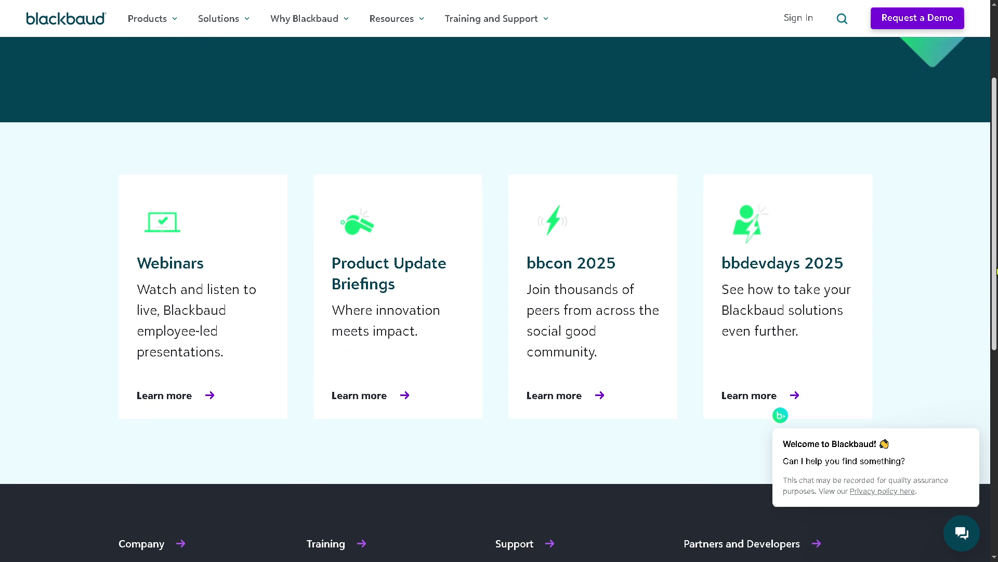
scroll(500, 281, "down", 1)
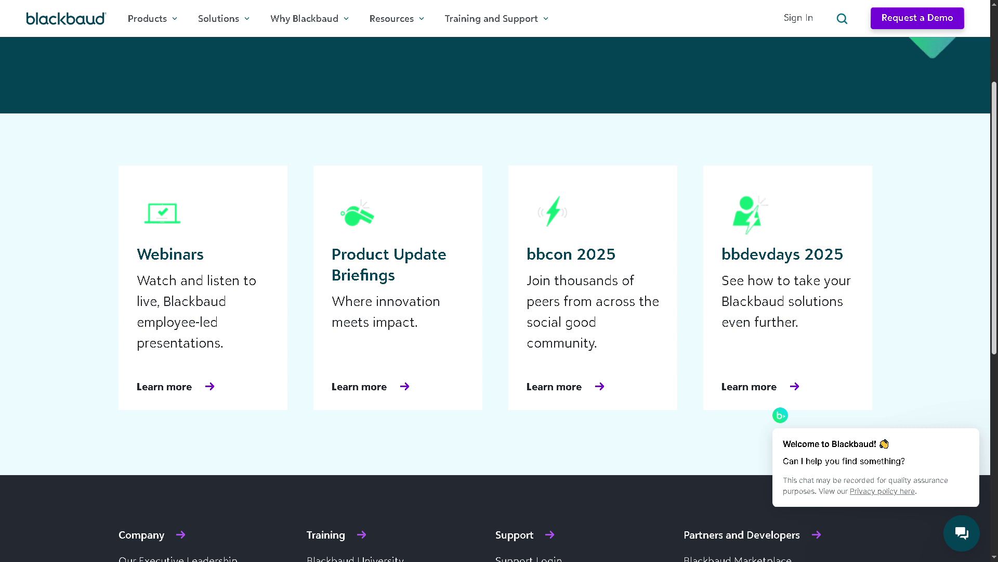
scroll(499, 281, "down", 1)
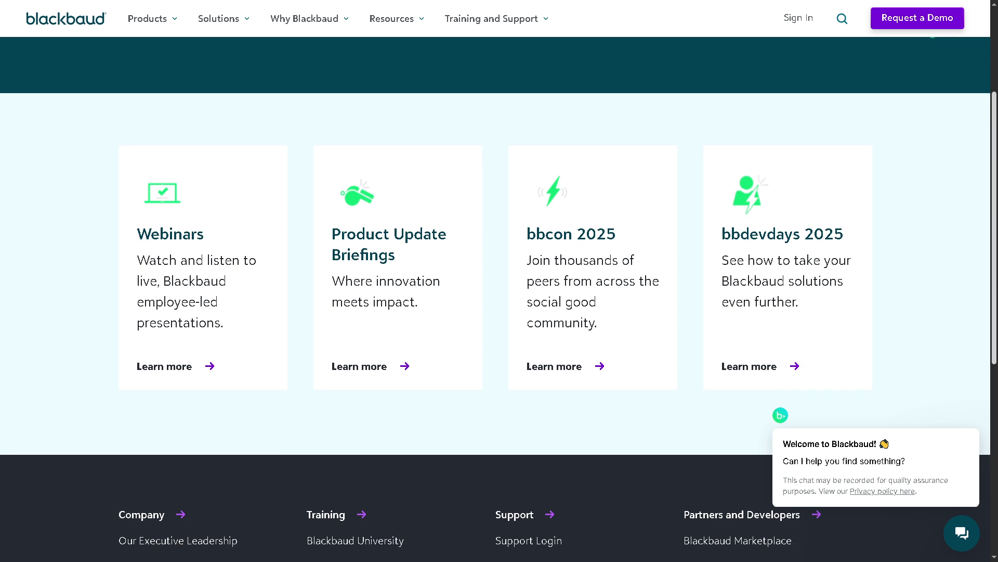
scroll(499, 282, "down", 1)
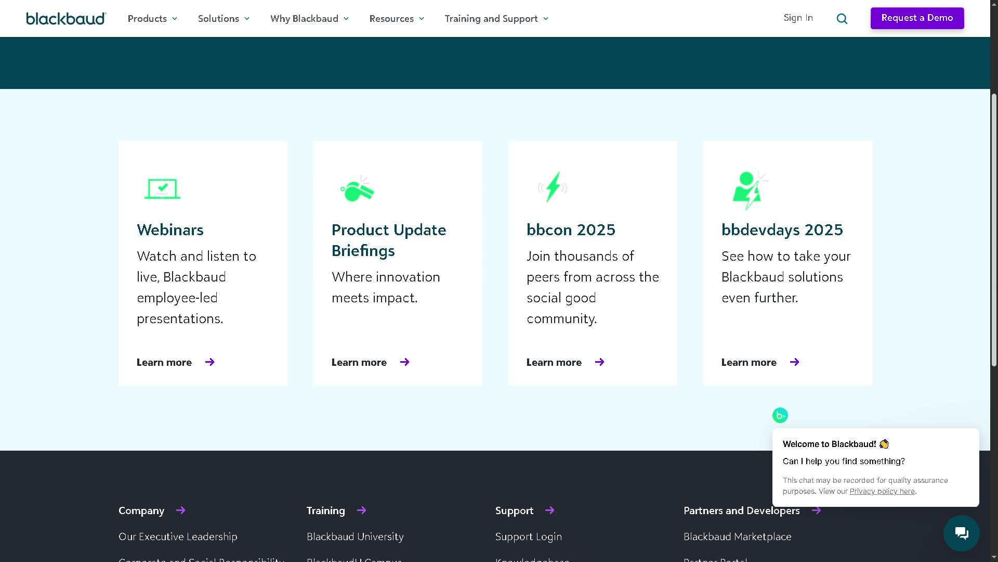
scroll(240, 363, "up", 1)
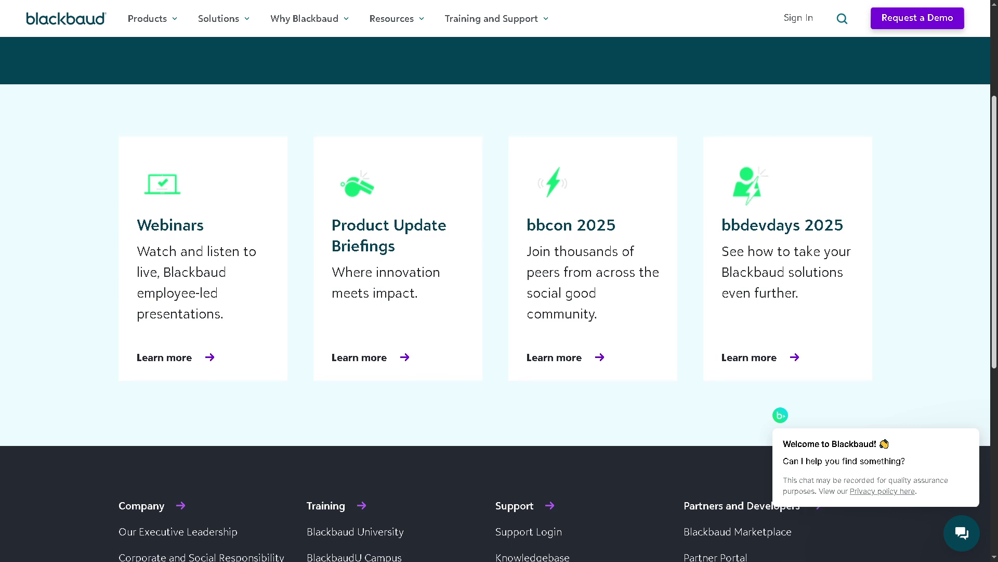
- View the six upcoming webinars via Learn more, then reopen the Resources menu
left_click(181, 367)
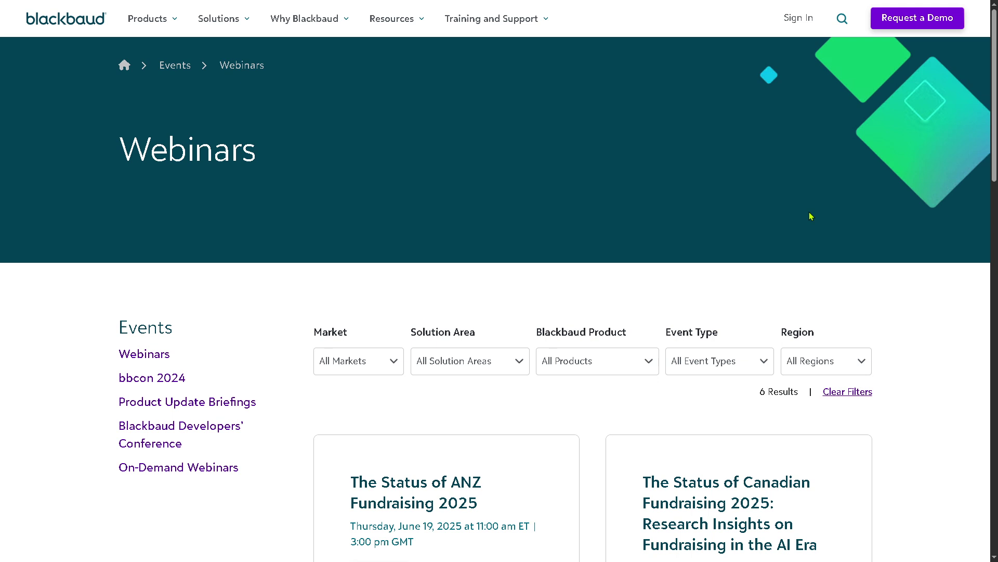
left_click_drag(996, 151, 994, 239)
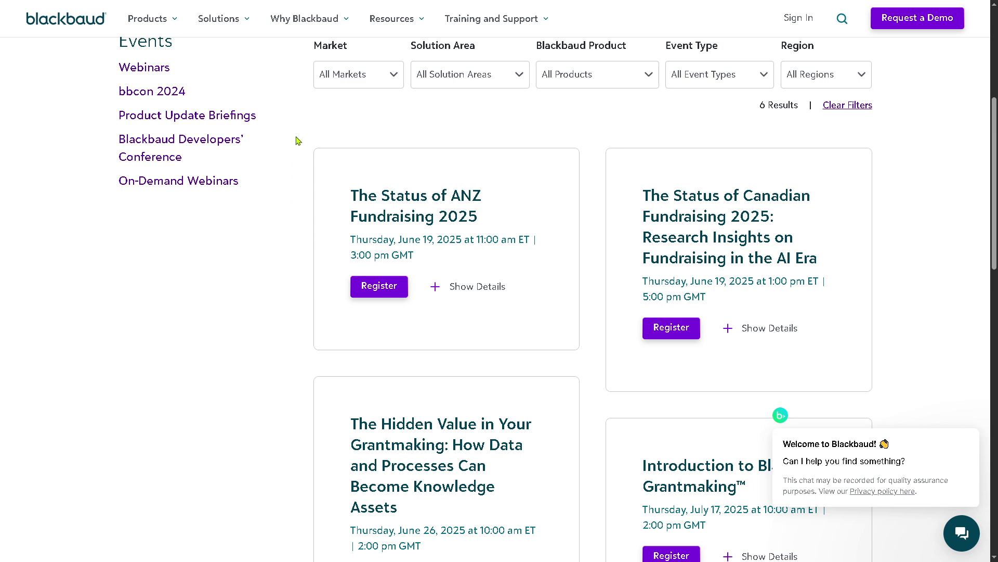
left_click(410, 20)
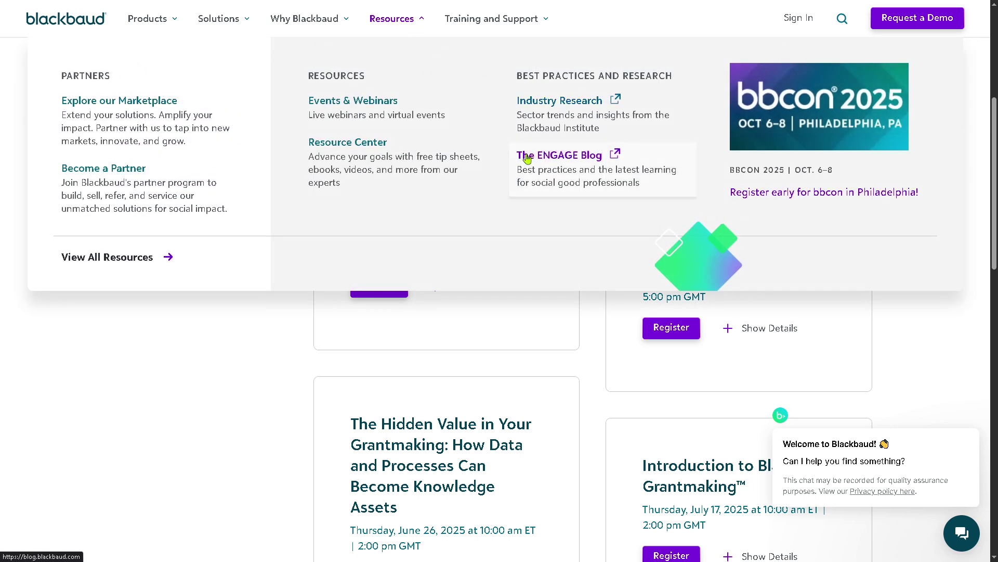
- Go to The ENGAGE Blog and scroll past the featured article to Latest Posts
left_click(542, 160)
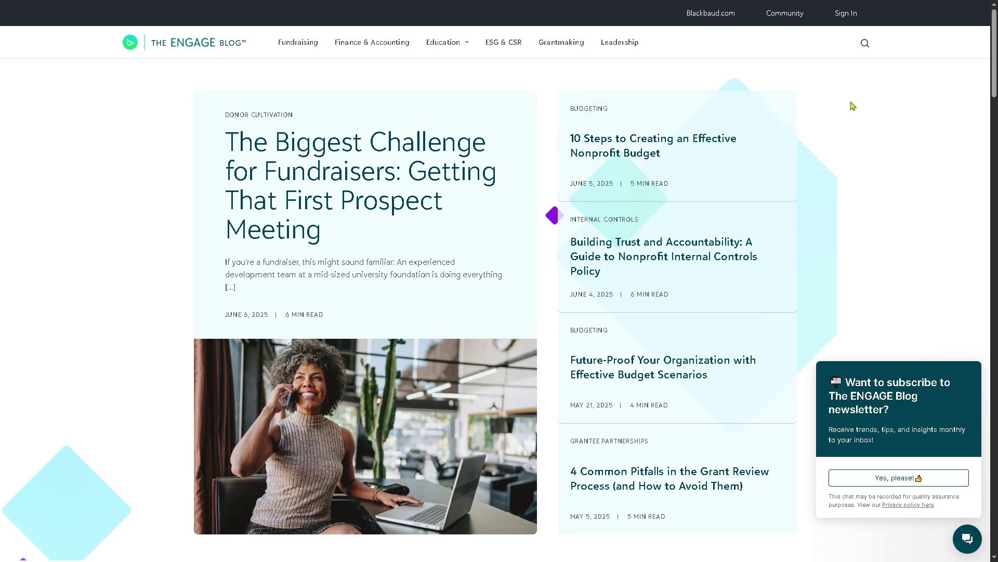
scroll(995, 81, "down", 2)
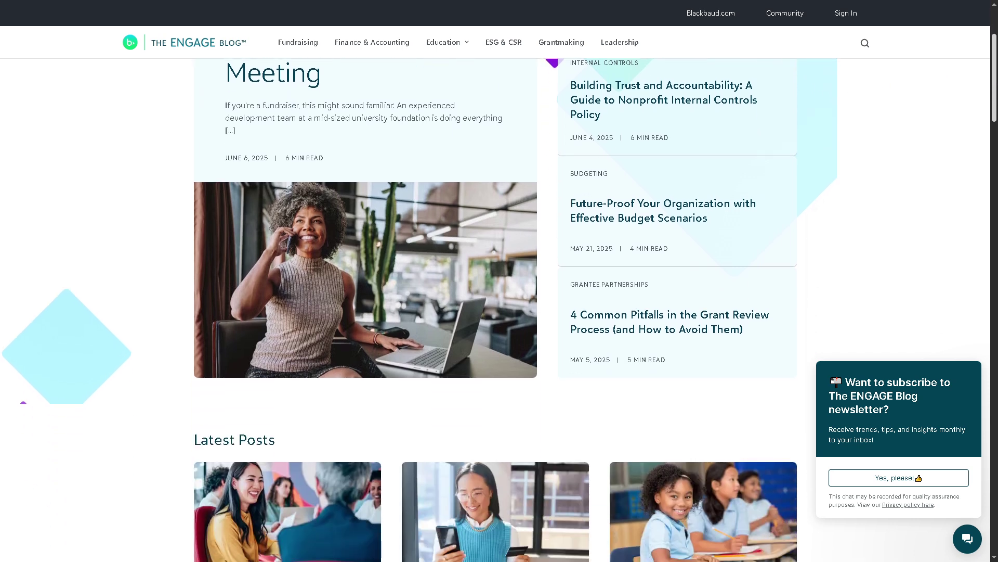
scroll(499, 312, "down", 2)
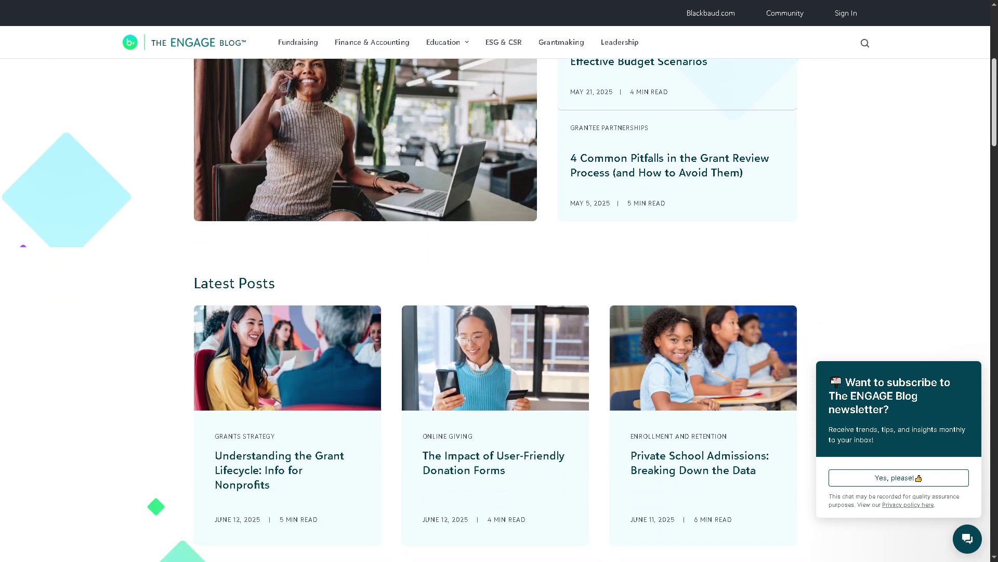
scroll(499, 312, "down", 1)
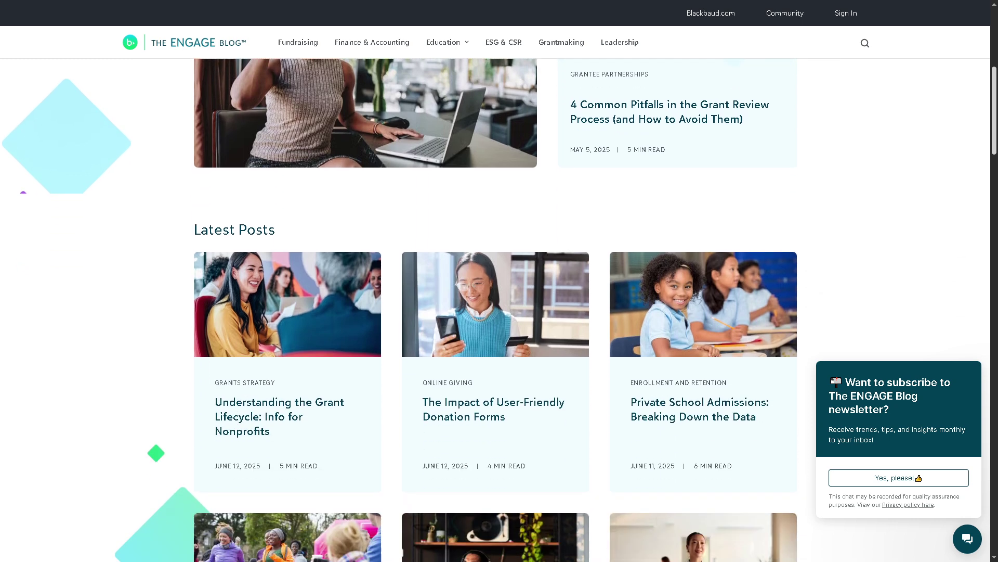
scroll(500, 313, "down", 1)
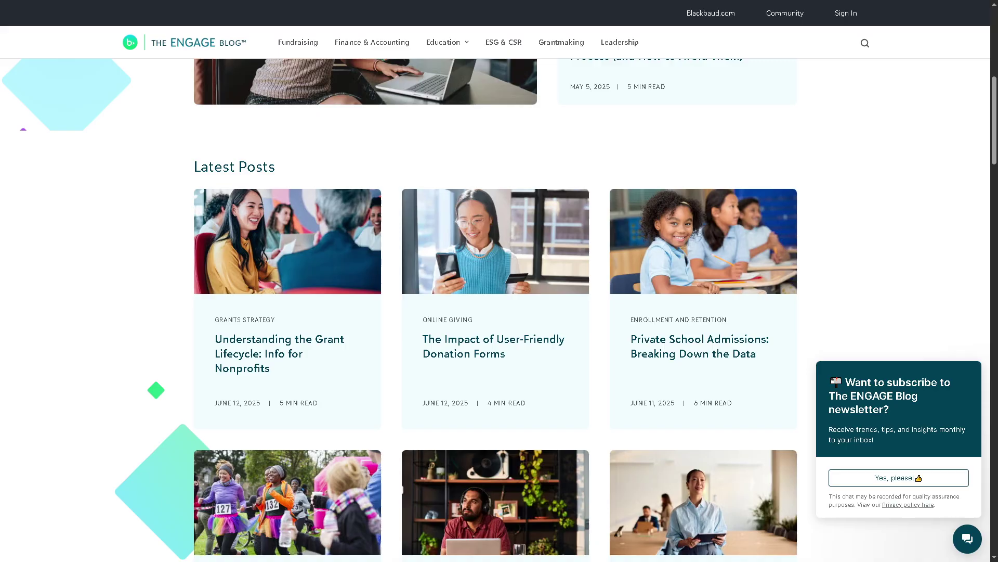